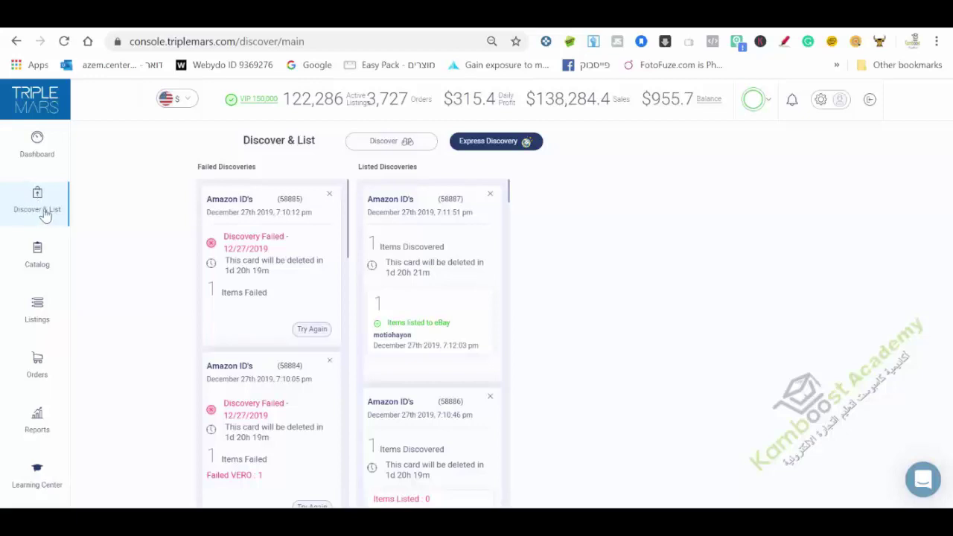
# Start a new discovery with Amazon as the price reference site
pyautogui.click(395, 145)
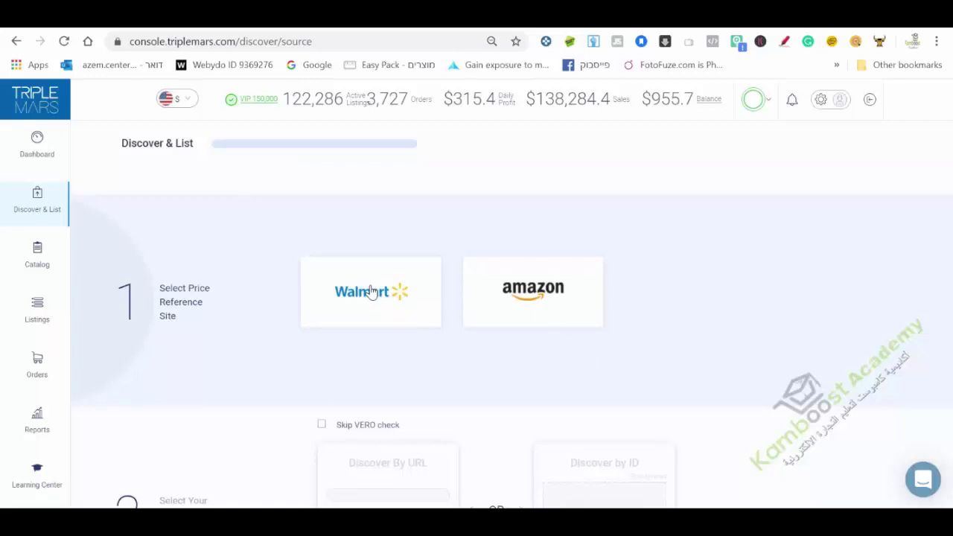
pyautogui.click(536, 296)
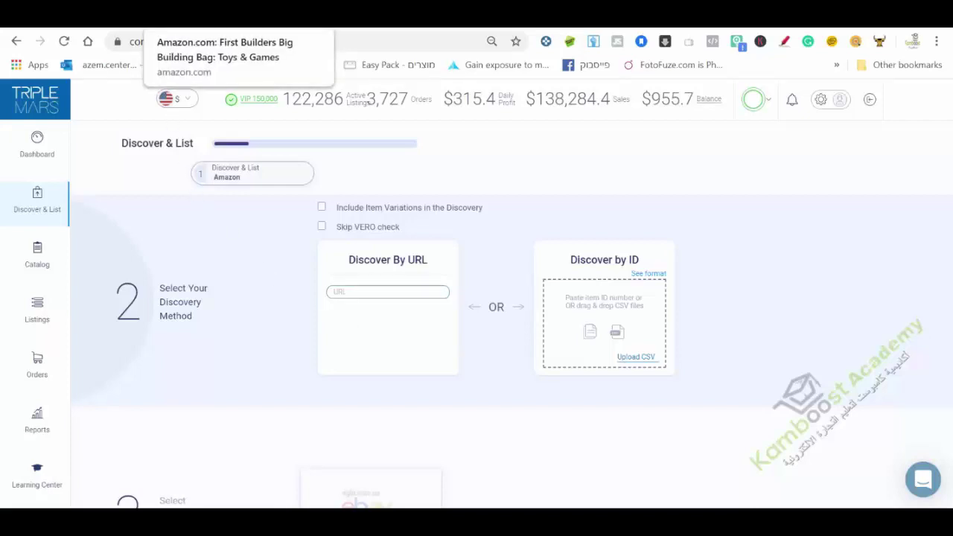
# Copy the URL of the First Builders Big Building Bag product page on Amazon
pyautogui.click(178, 16)
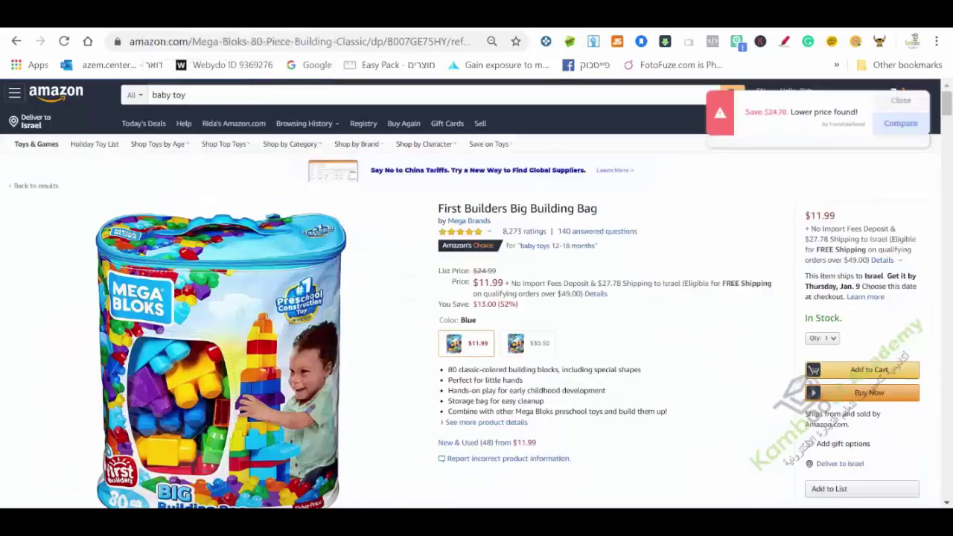
pyautogui.click(876, 104)
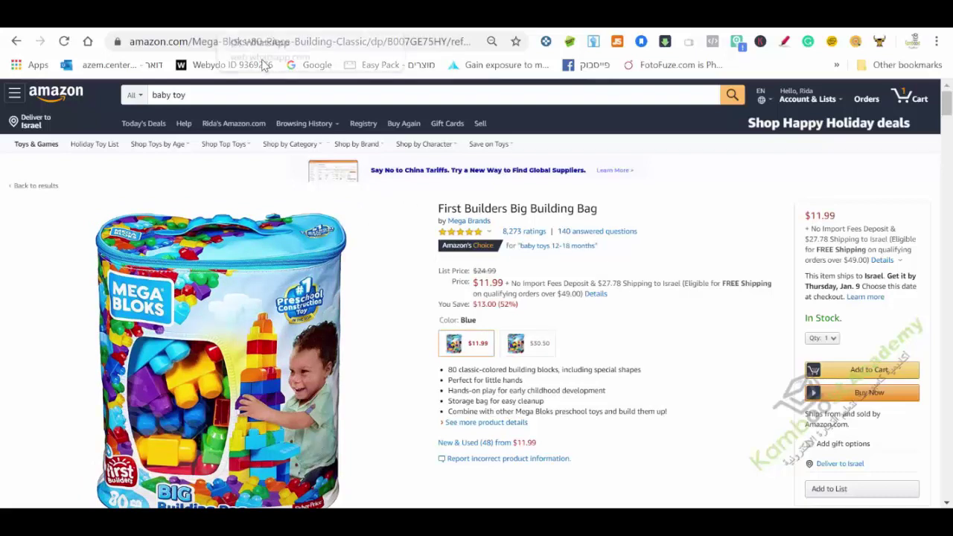
pyautogui.rightClick(245, 47)
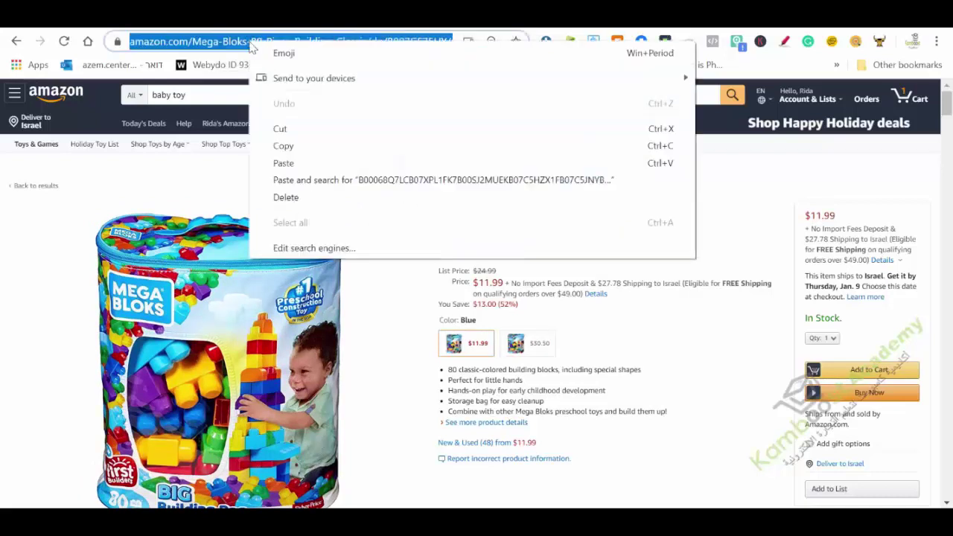
pyautogui.click(282, 145)
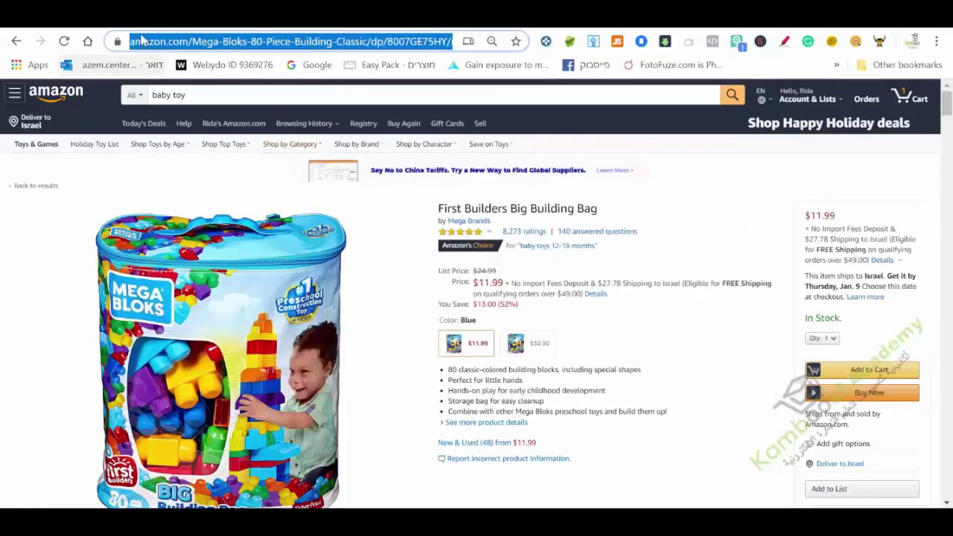
# Return to Triple Mars and submit the copied Amazon product link as the Discover By URL source
pyautogui.click(130, 27)
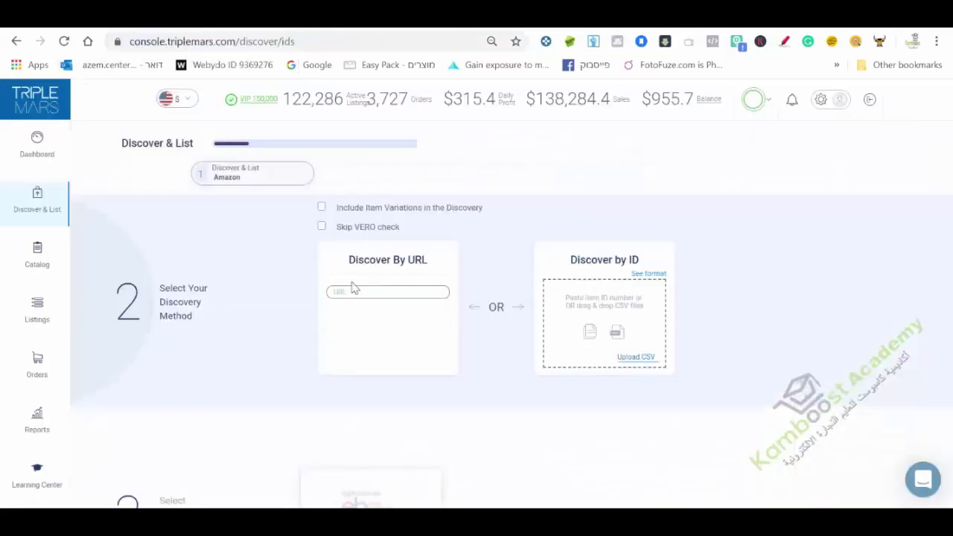
pyautogui.click(354, 292)
pyautogui.rightClick(354, 292)
pyautogui.click(383, 173)
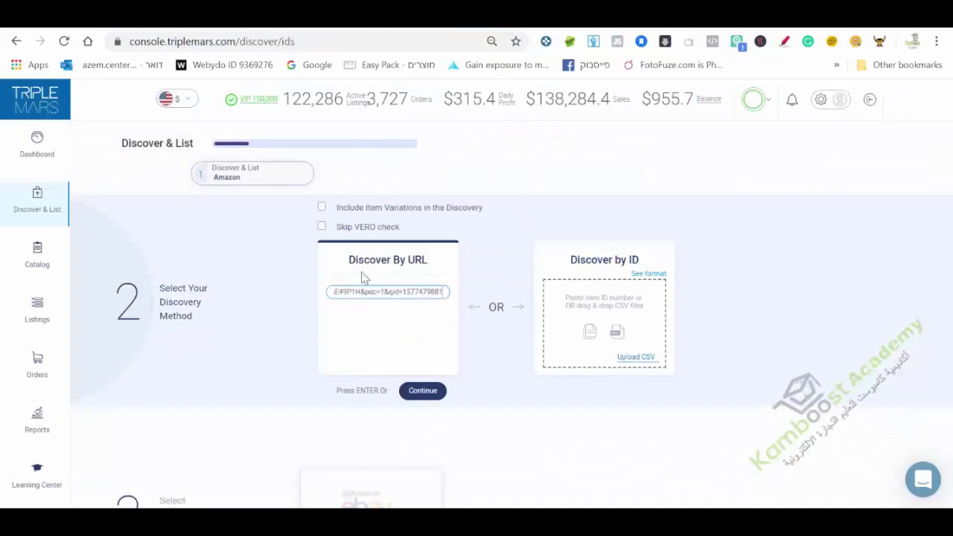
pyautogui.click(423, 392)
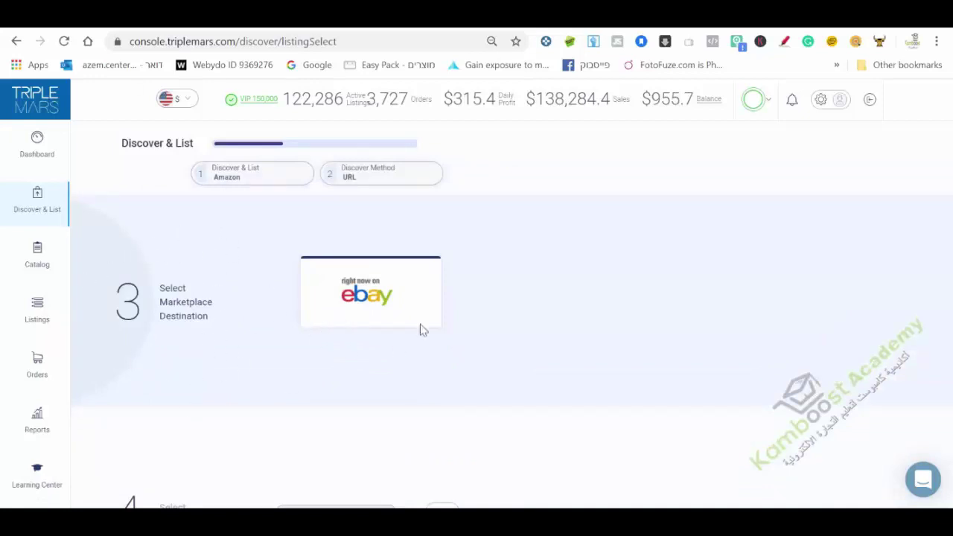
# Choose eBay as the marketplace destination and confirm best_productssk as the selling account
pyautogui.click(366, 298)
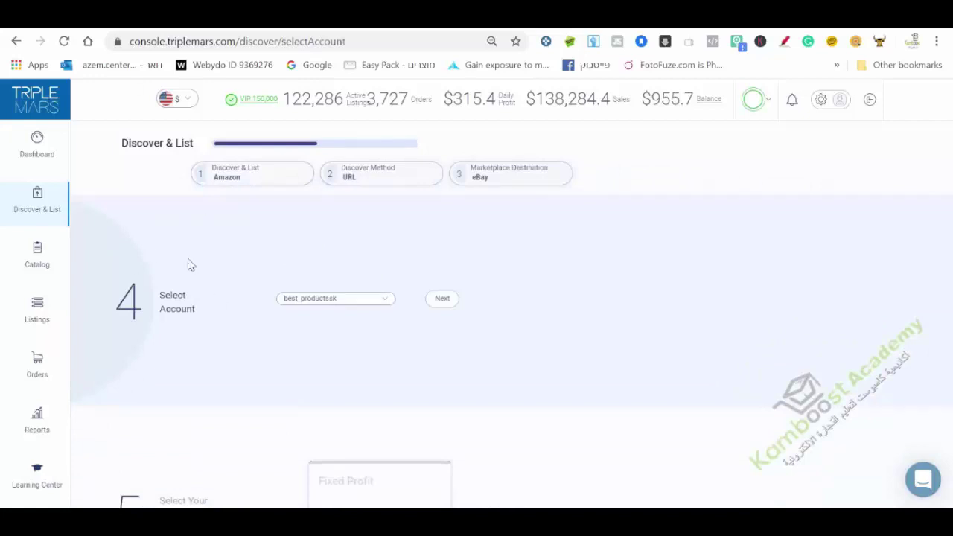
pyautogui.click(321, 302)
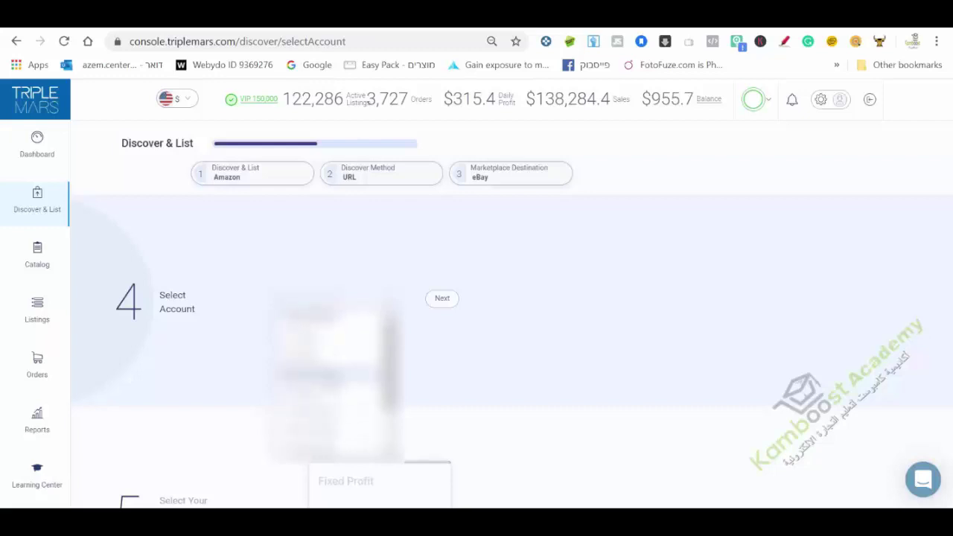
pyautogui.click(442, 298)
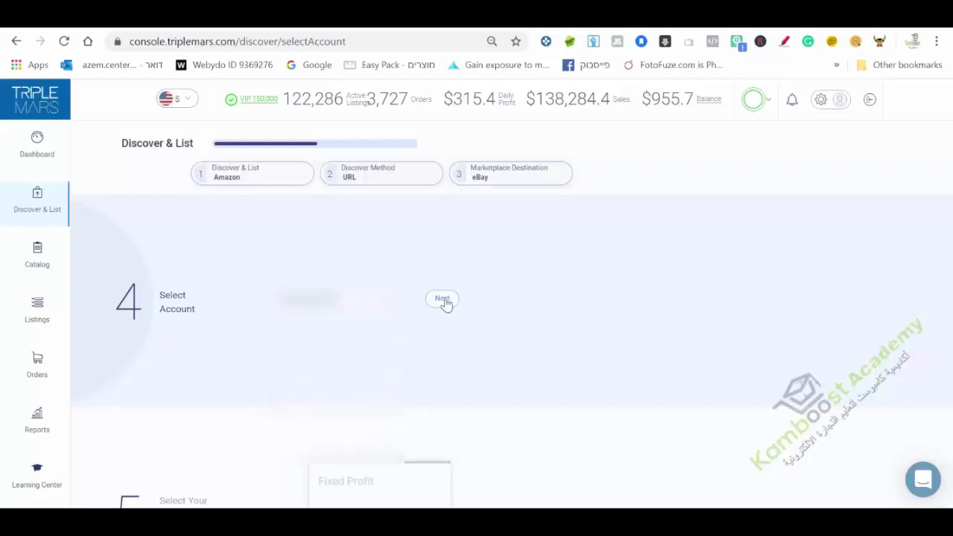
pyautogui.click(442, 299)
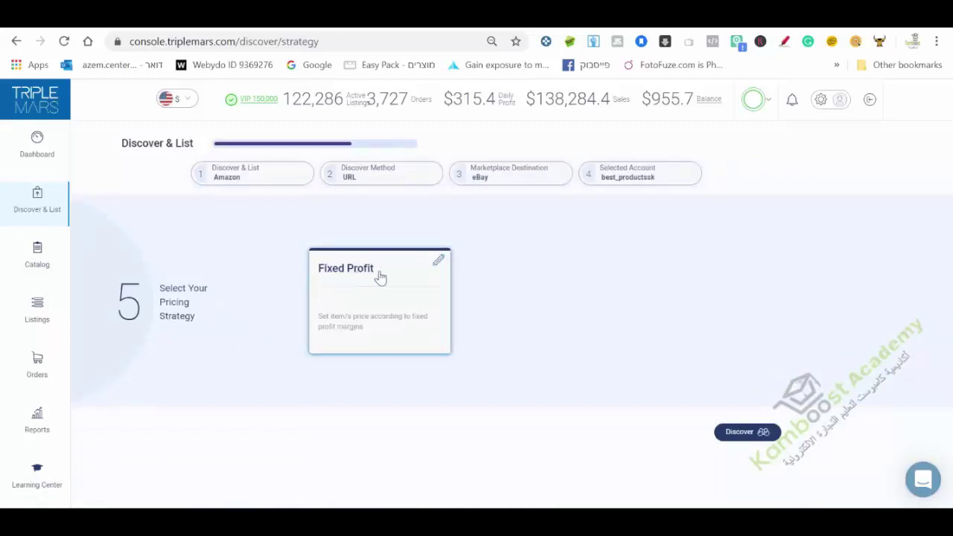
# Save the Fixed Profit pricing strategy with a break even of 21 and a profit of 15%, and run the discovery
pyautogui.click(440, 266)
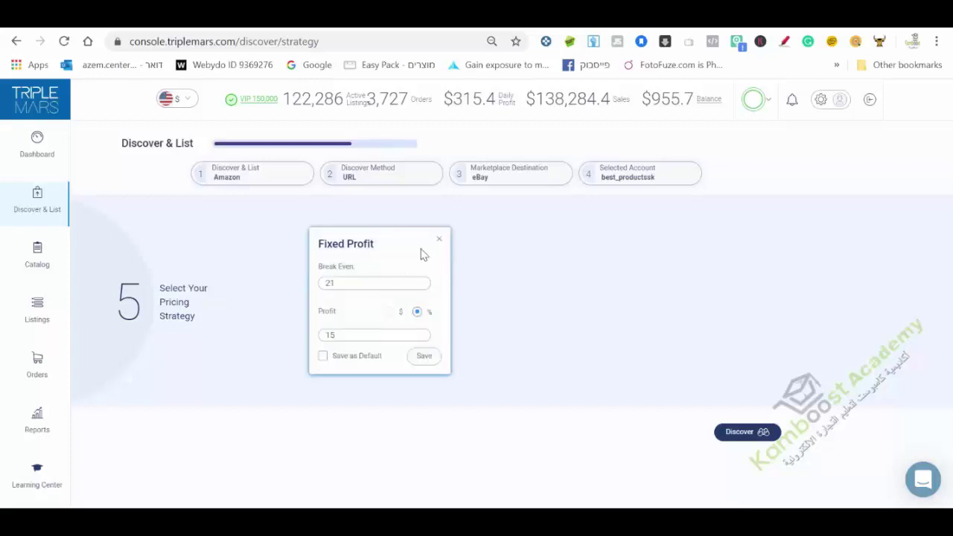
pyautogui.click(330, 282)
pyautogui.click(424, 356)
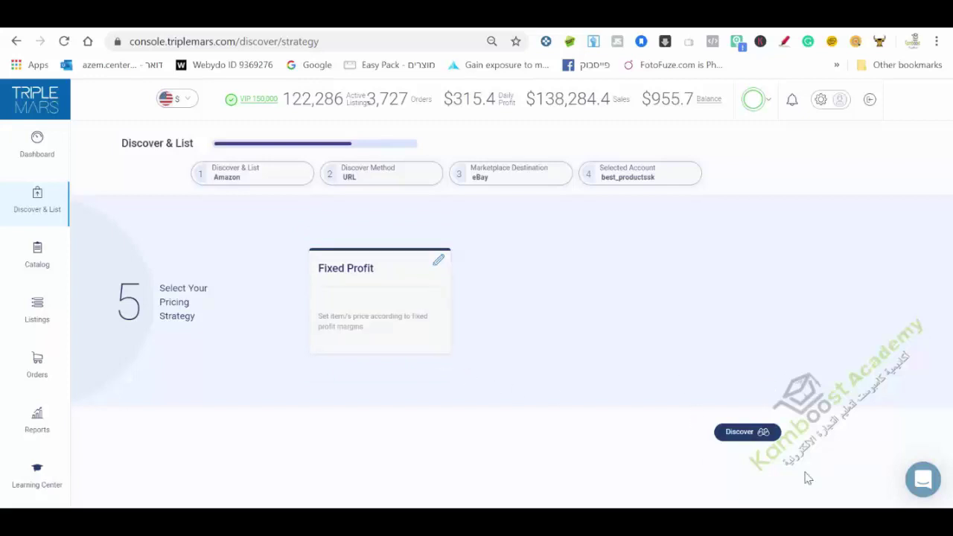
pyautogui.click(738, 434)
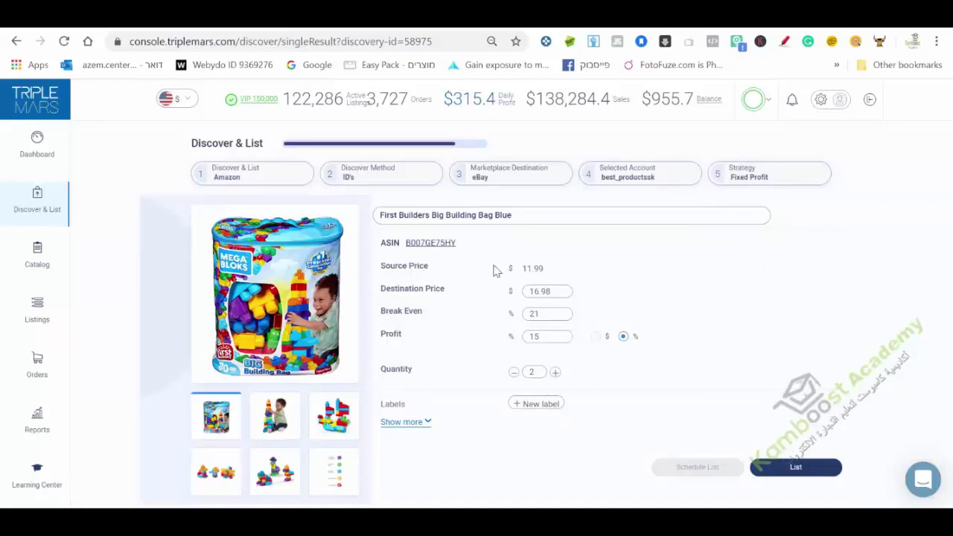
# Compare the discovered listing's title with the title on its Amazon page, and check the listing's destination price
pyautogui.click(476, 215)
pyautogui.tripleClick(476, 214)
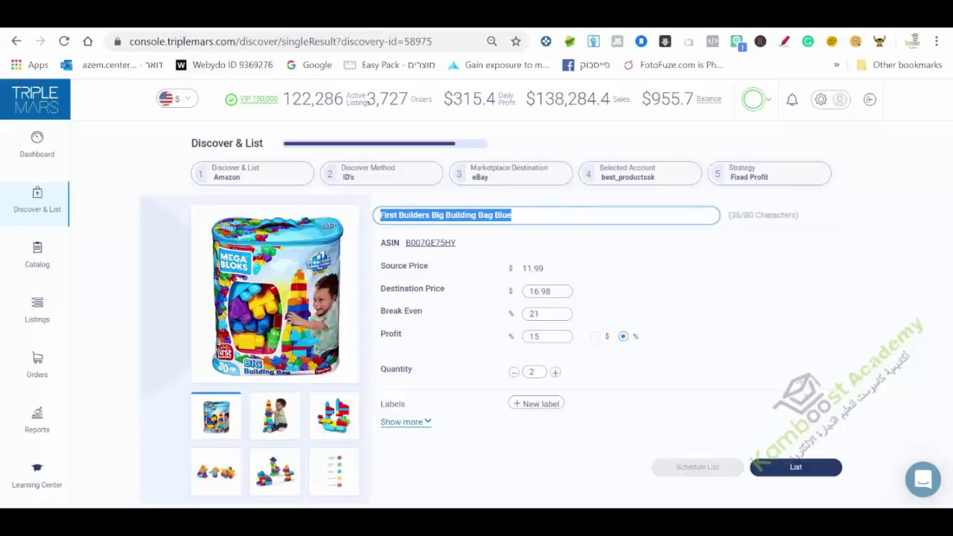
pyautogui.click(223, 14)
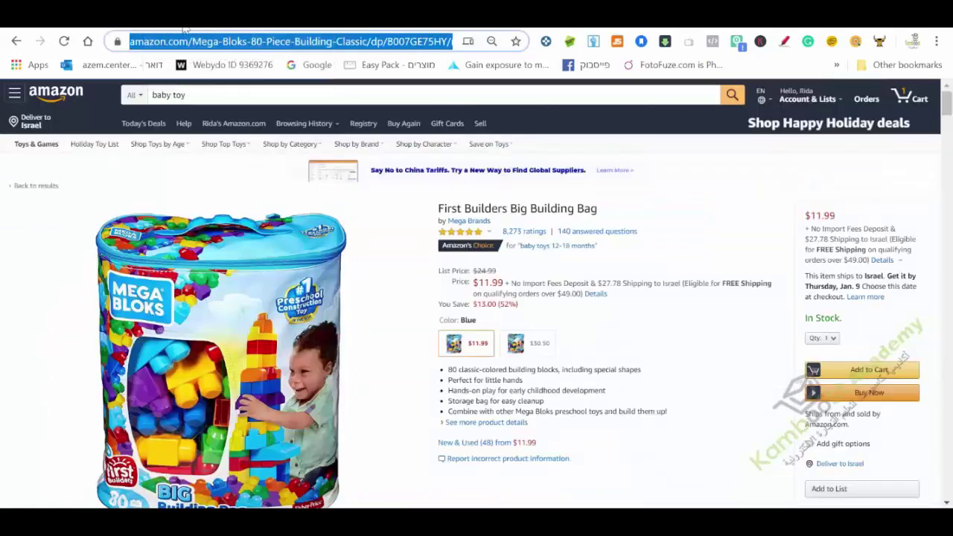
pyautogui.tripleClick(516, 207)
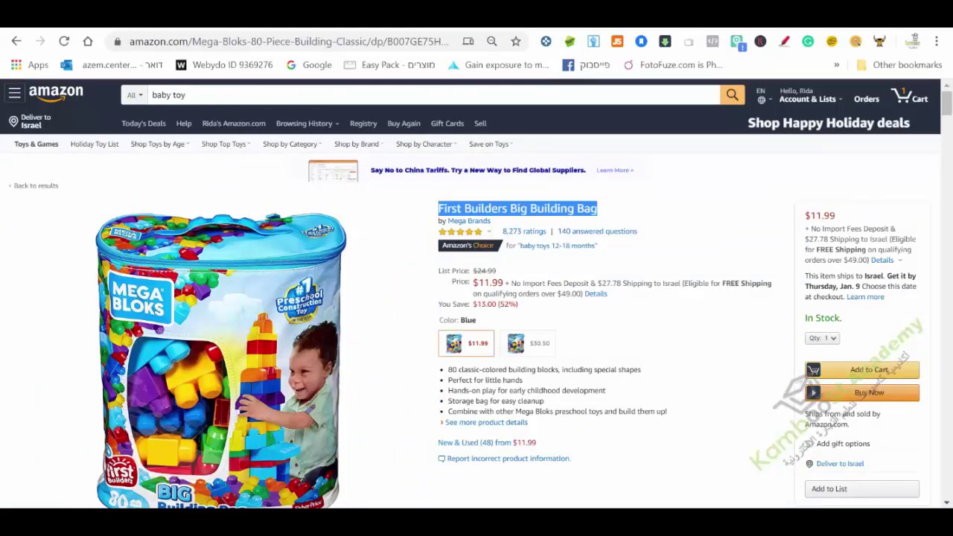
pyautogui.hotkey('ctrl', 'Tab')
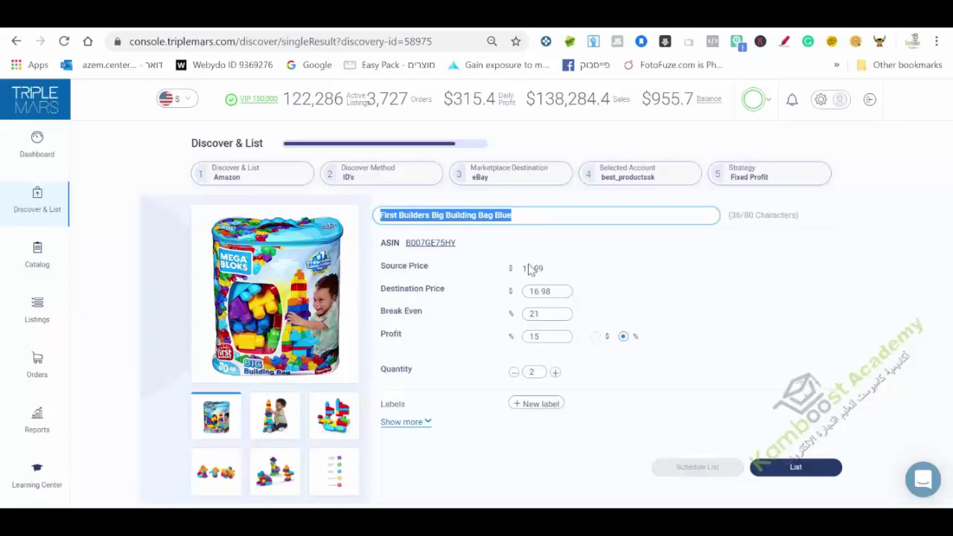
pyautogui.tripleClick(421, 293)
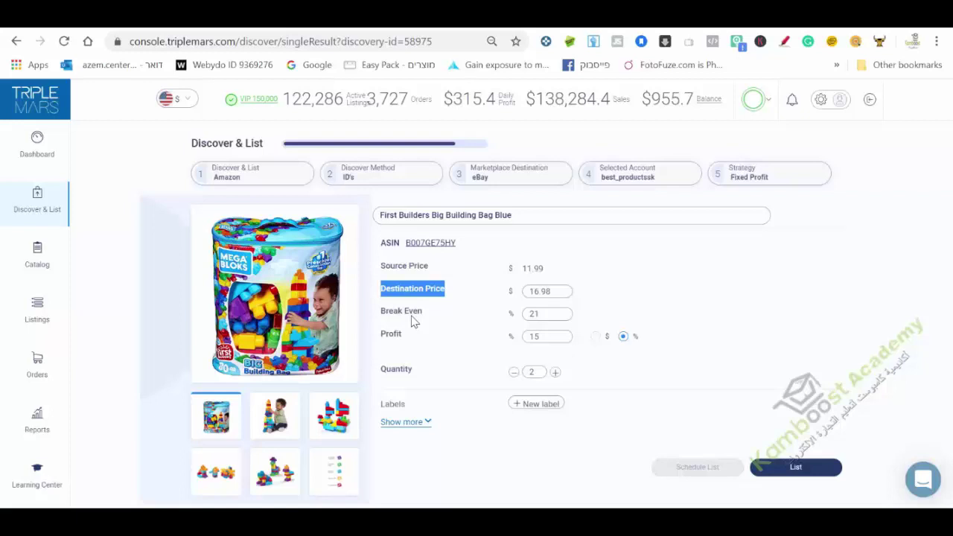
pyautogui.click(544, 291)
pyautogui.doubleClick(544, 291)
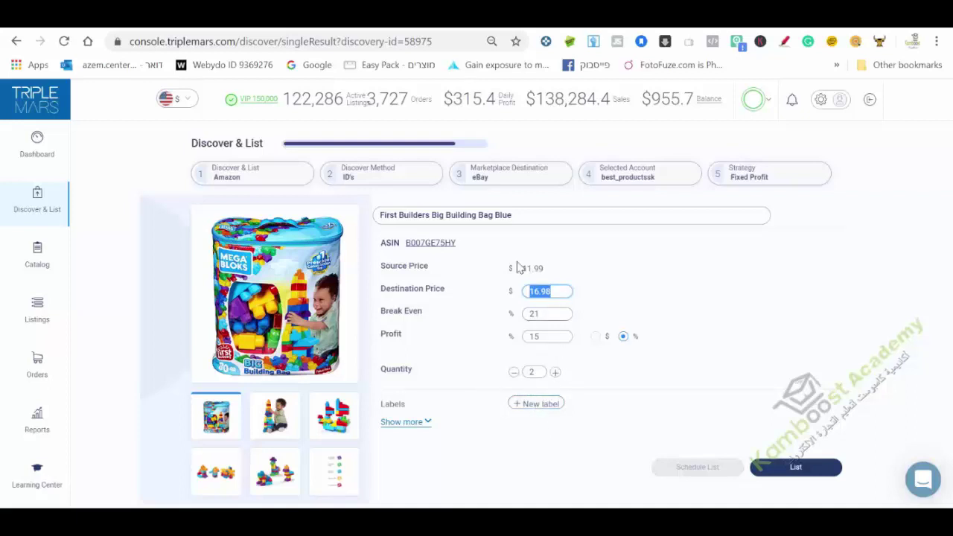
pyautogui.click(553, 291)
# Expand the listing's additional details and review its destination category, item specifics, product description, template and business policy
pyautogui.click(411, 428)
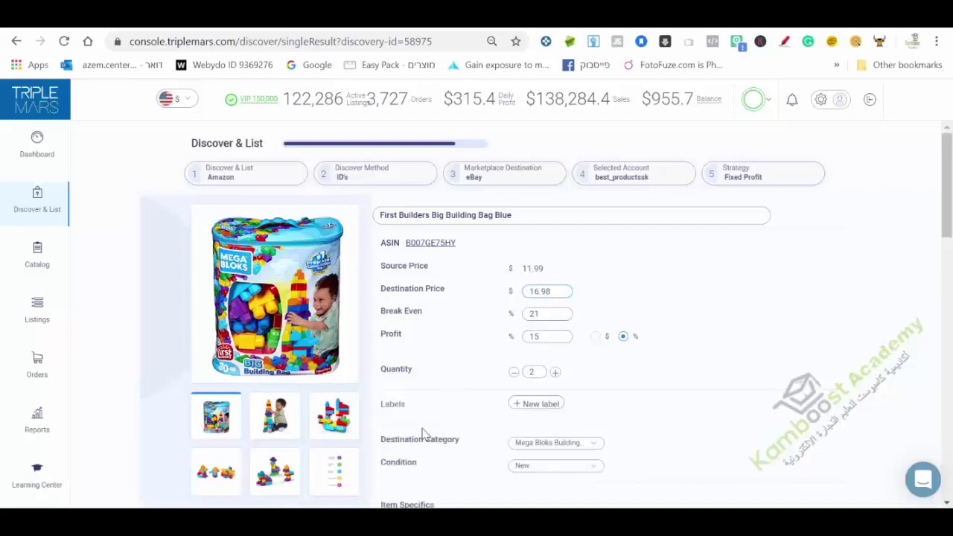
pyautogui.scroll(-3, 426, 434)
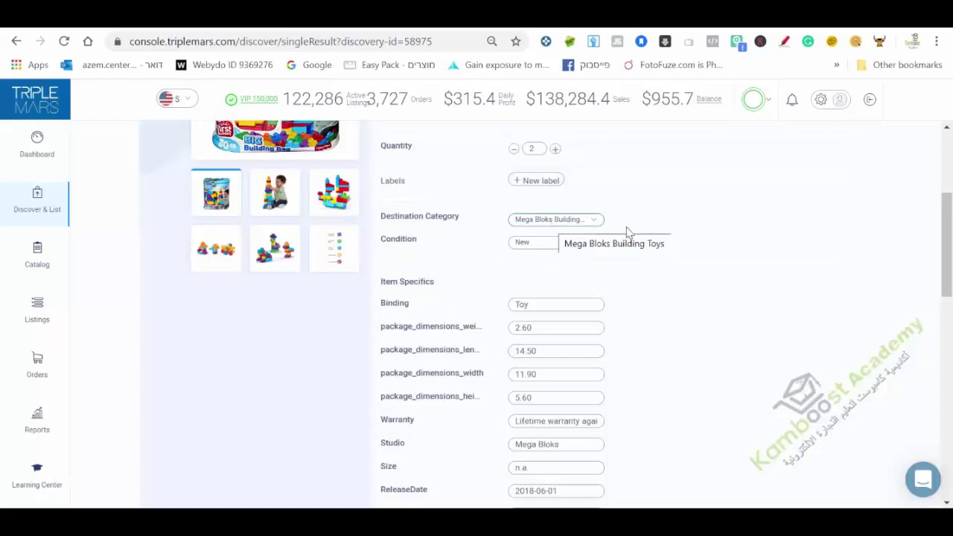
pyautogui.moveTo(949, 245); pyautogui.dragTo(950, 431)
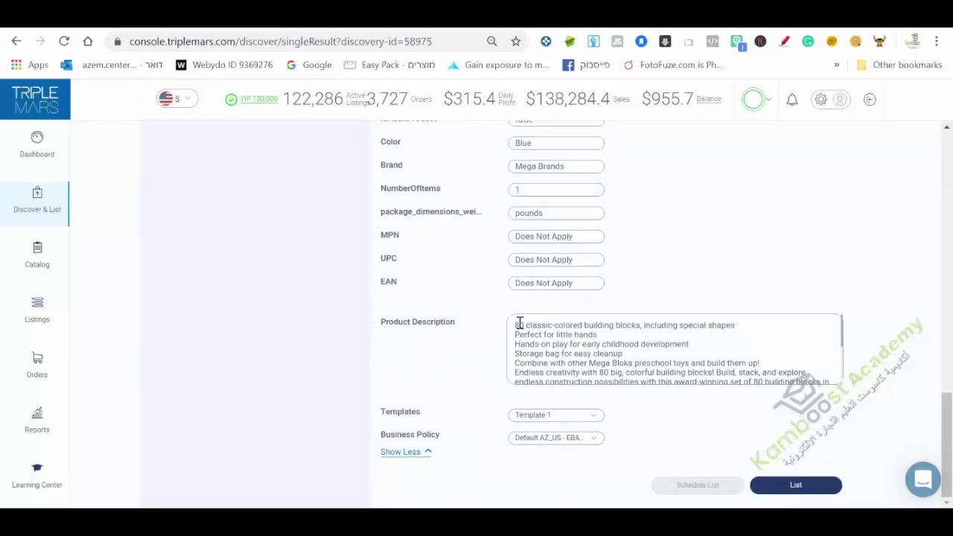
pyautogui.moveTo(515, 323); pyautogui.dragTo(743, 372)
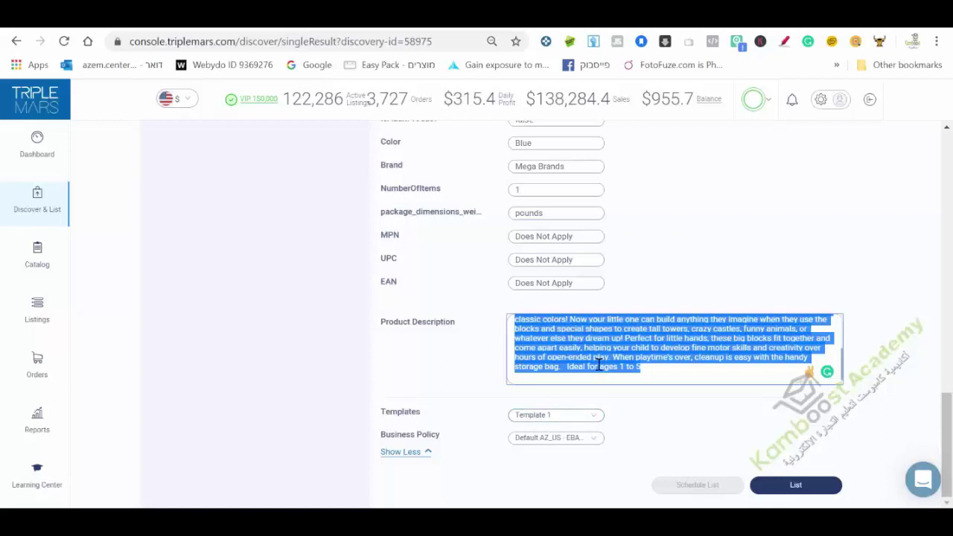
pyautogui.click(551, 422)
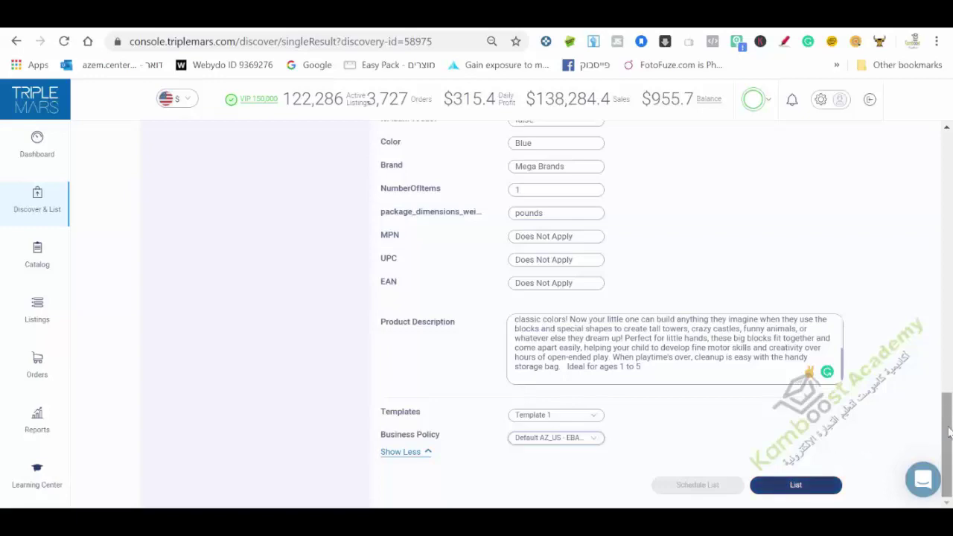
pyautogui.scroll(2, 947, 417)
pyautogui.scroll(10, 946, 402)
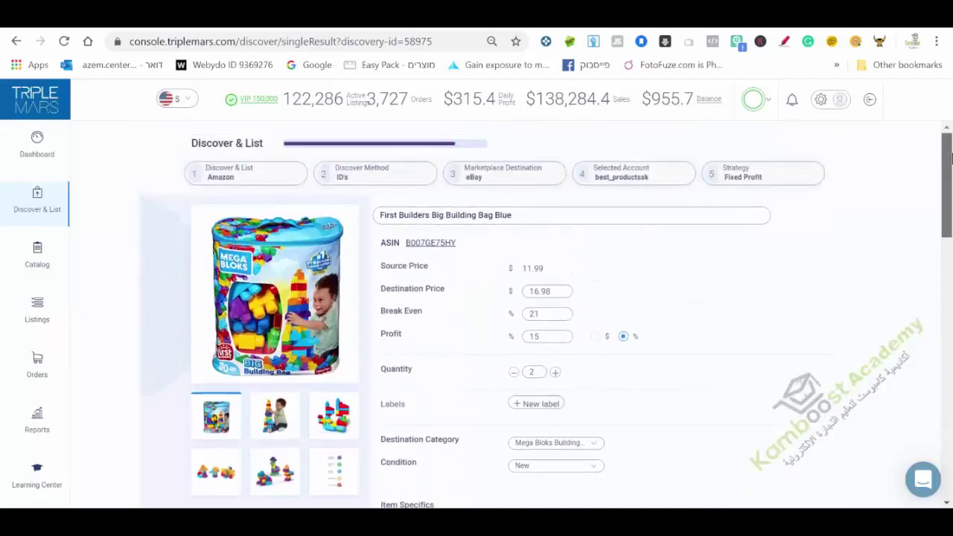
# Return to the Discover & List overview and examine the reasons given on the failed discovery cards
pyautogui.click(25, 208)
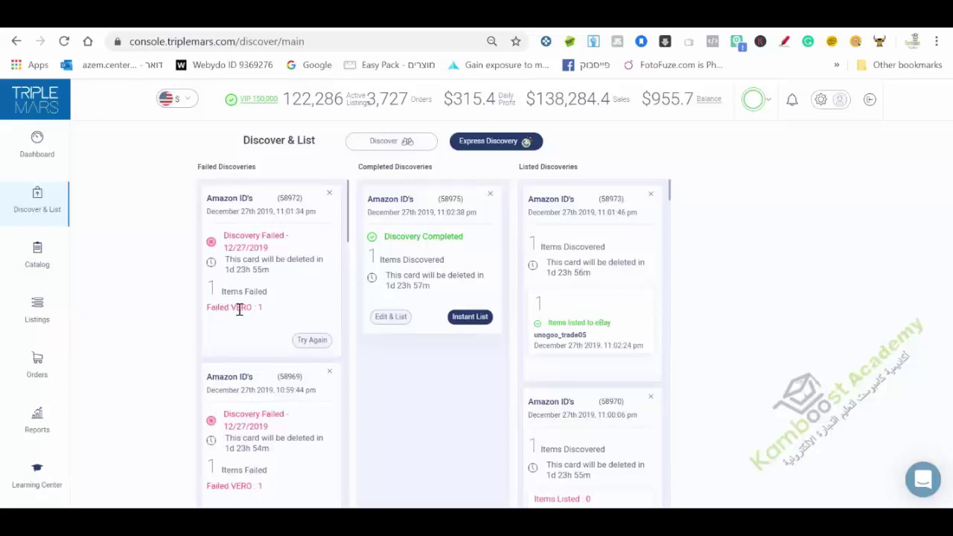
pyautogui.scroll(-3, 228, 415)
pyautogui.scroll(-1, 258, 411)
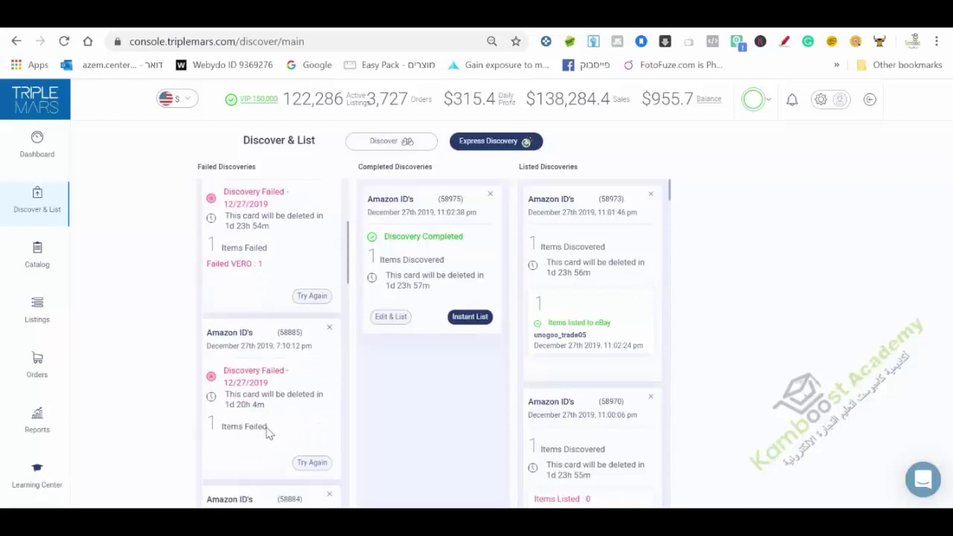
pyautogui.scroll(-2, 268, 428)
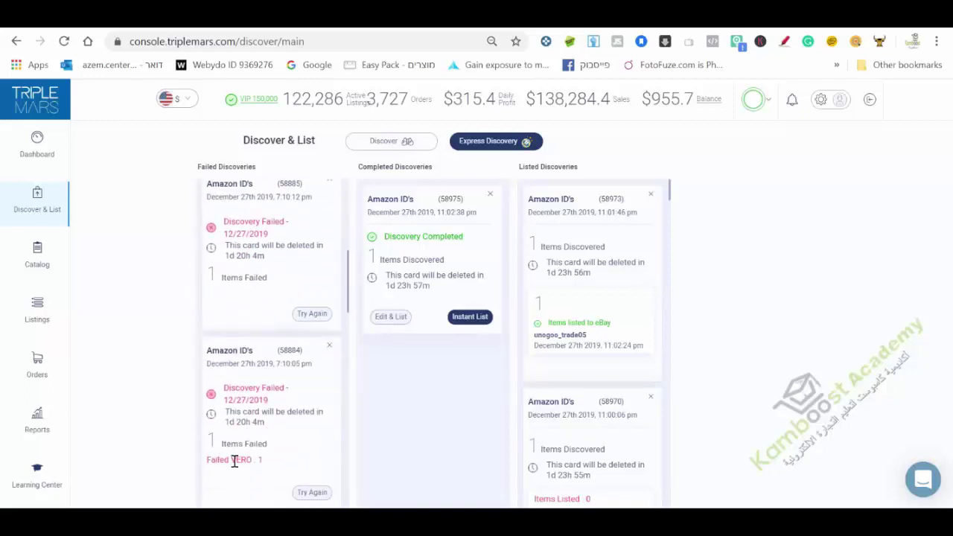
pyautogui.scroll(3, 242, 456)
pyautogui.scroll(2, 245, 457)
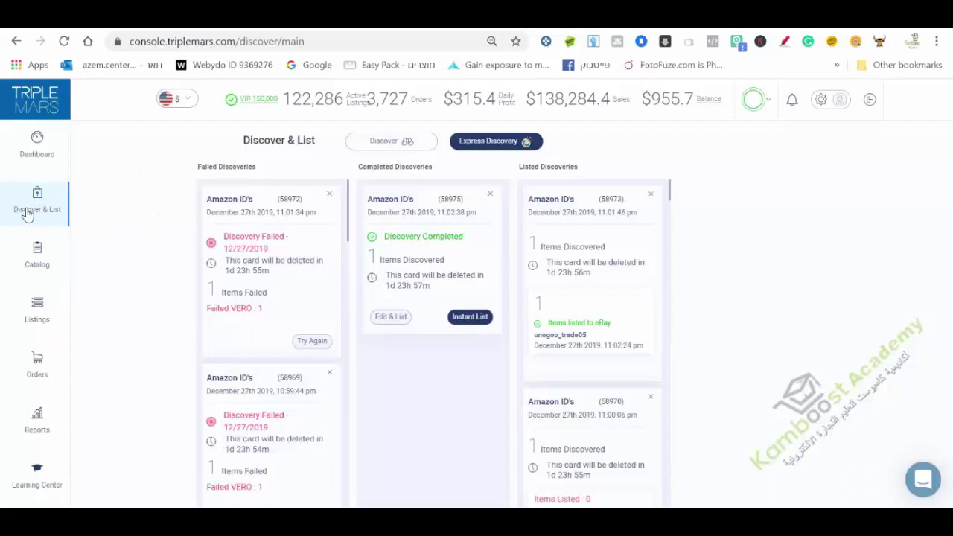
# Start another discovery with Amazon as the price reference site, and check the required ID format in the exampleDiscovery sheet
pyautogui.click(388, 146)
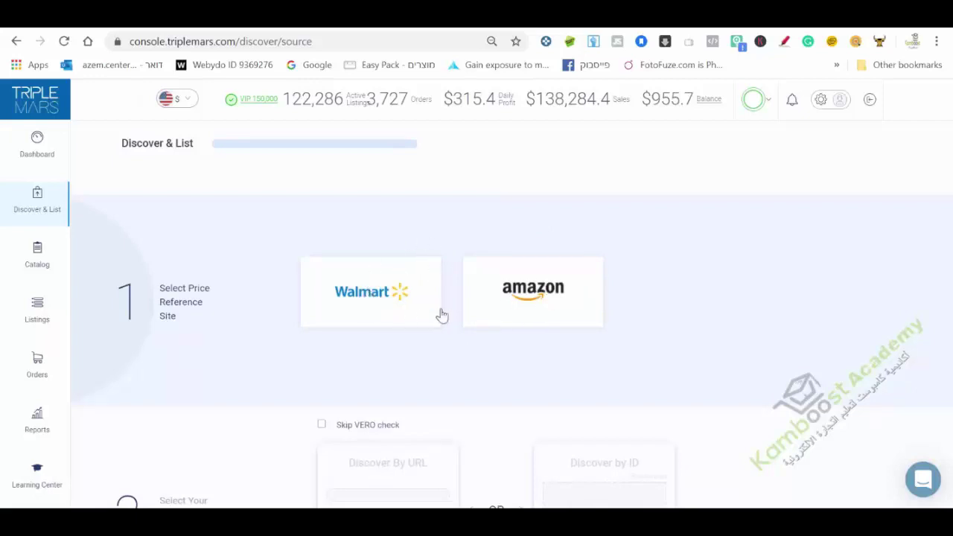
pyautogui.click(545, 297)
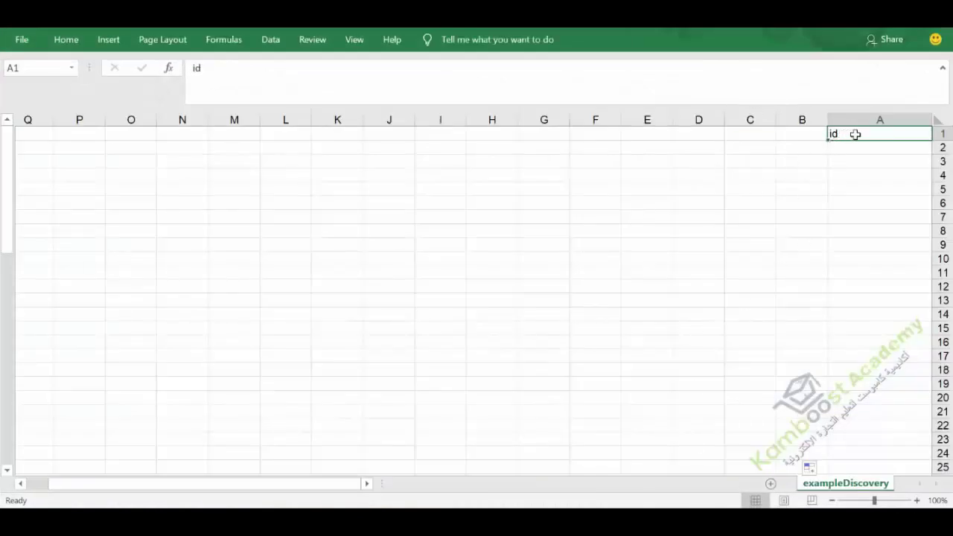
pyautogui.click(852, 152)
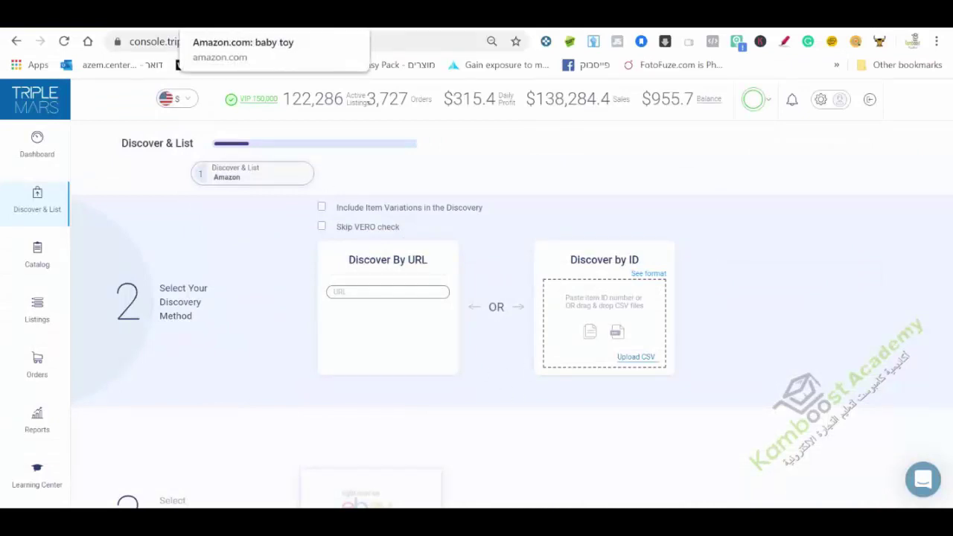
# Go to the Amazon search results for baby toy and look through the listed products and their ASINs
pyautogui.click(245, 21)
pyautogui.scroll(-4, 427, 330)
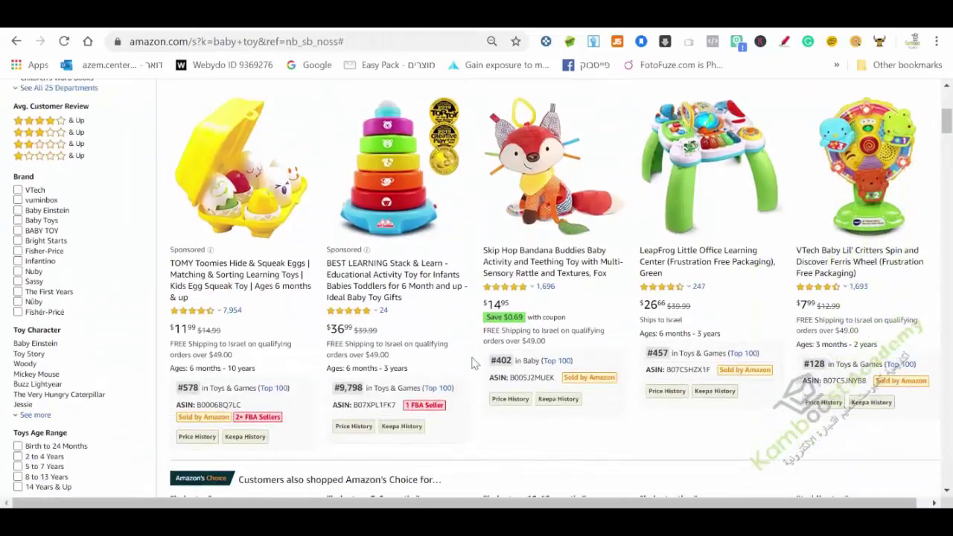
pyautogui.scroll(-8, 472, 362)
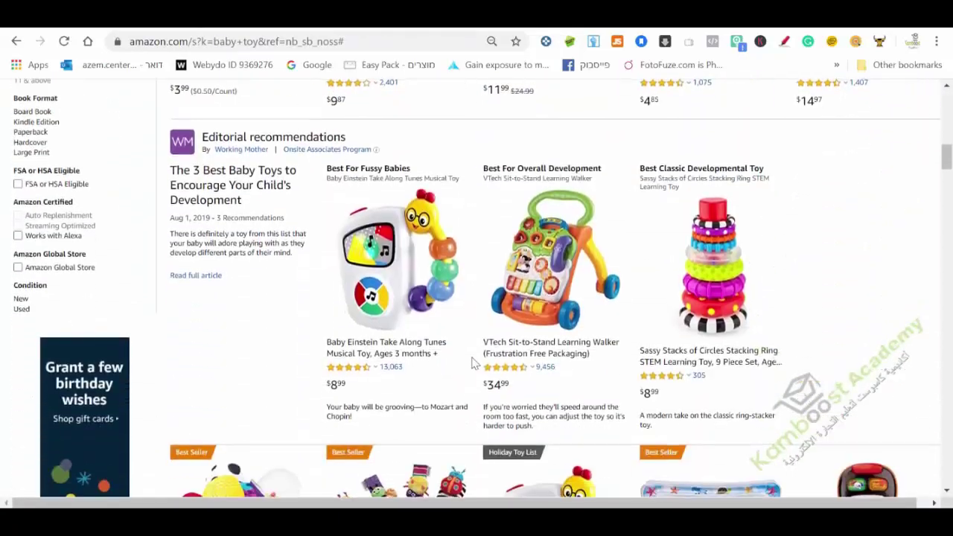
pyautogui.scroll(-8, 472, 363)
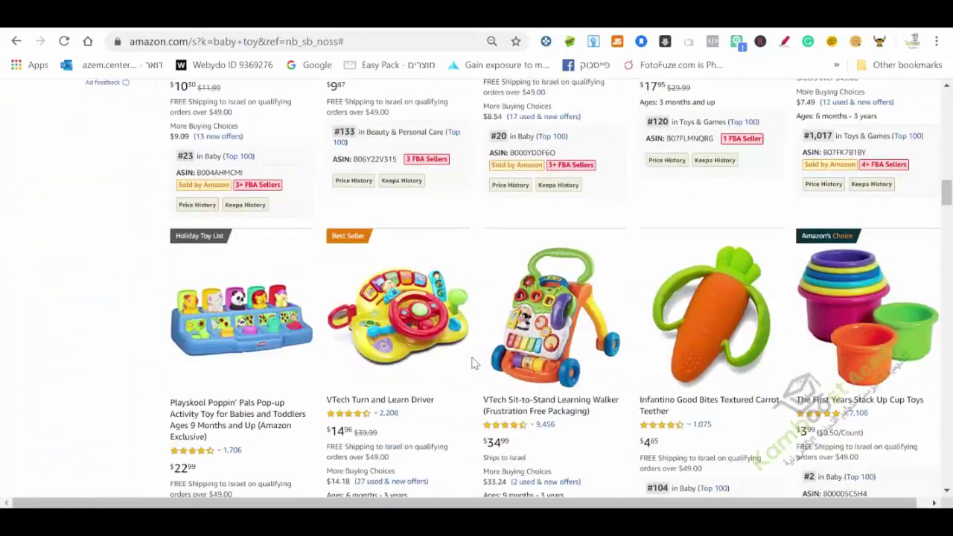
pyautogui.scroll(20, 472, 362)
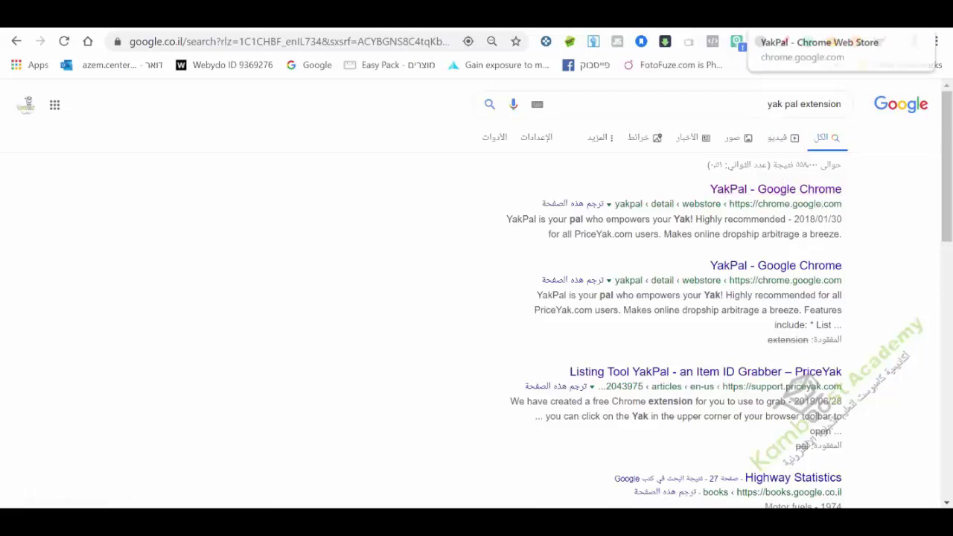
# Show the YakPal extension's page in the Chrome Web Store and check its install option
pyautogui.click(737, 15)
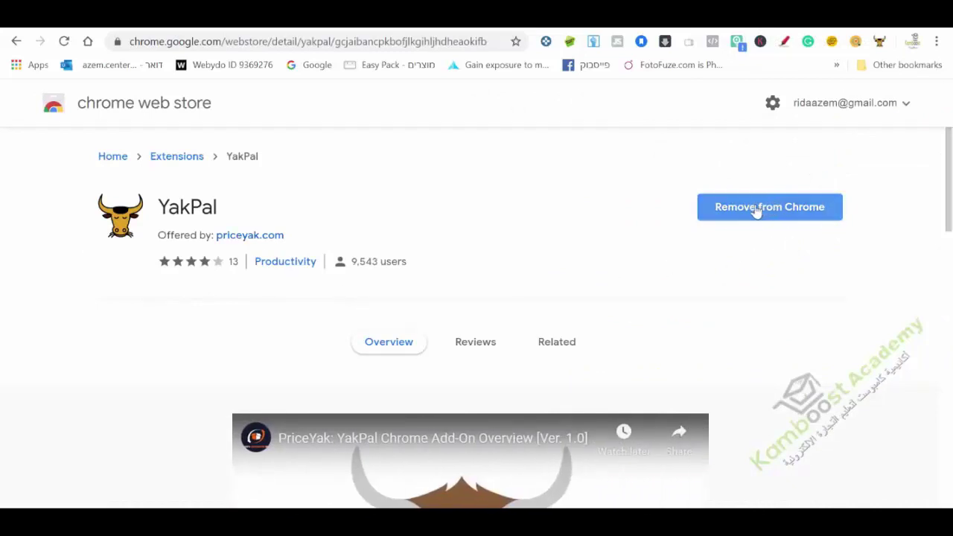
pyautogui.click(782, 217)
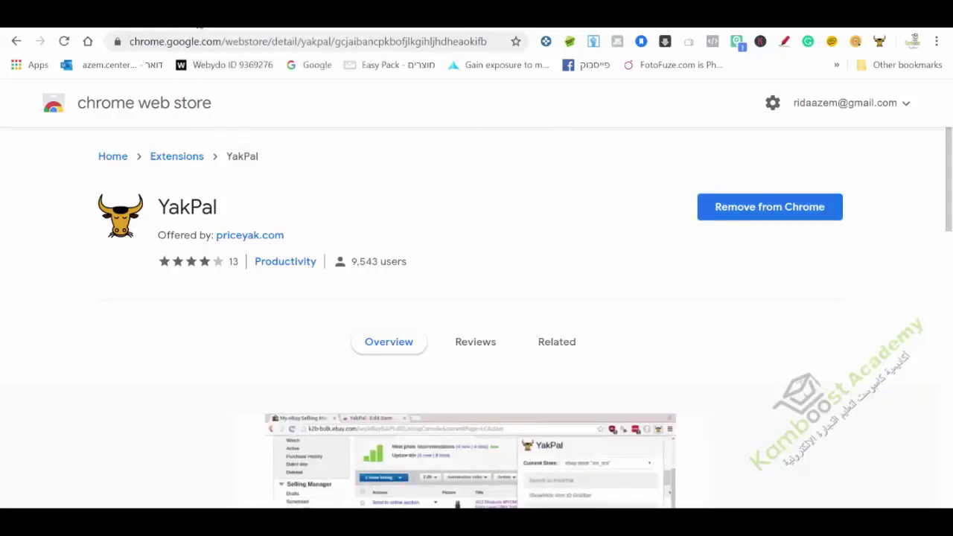
# Return to the Amazon baby toy results and open the BEST LEARNING Stack & Learn activity toy
pyautogui.click(201, 15)
pyautogui.scroll(-3, 312, 323)
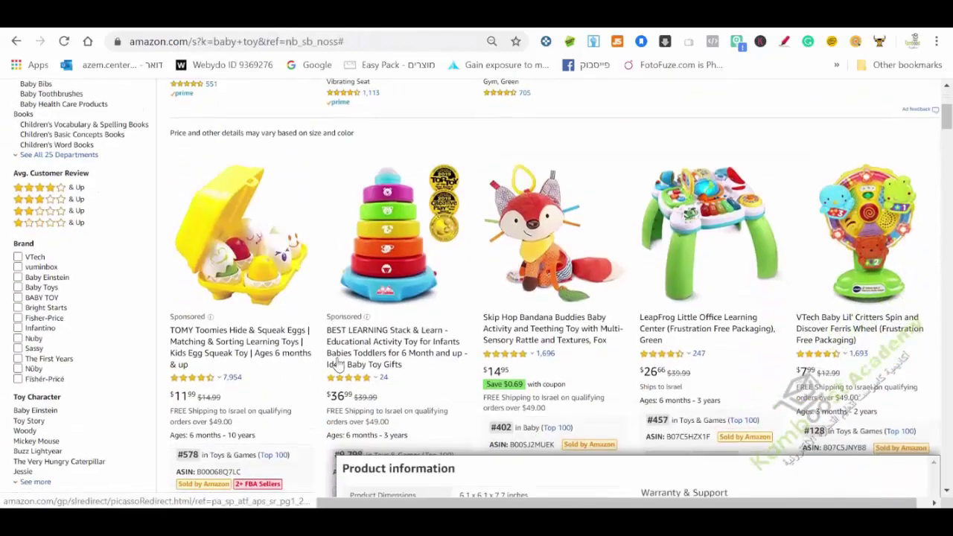
pyautogui.click(388, 242)
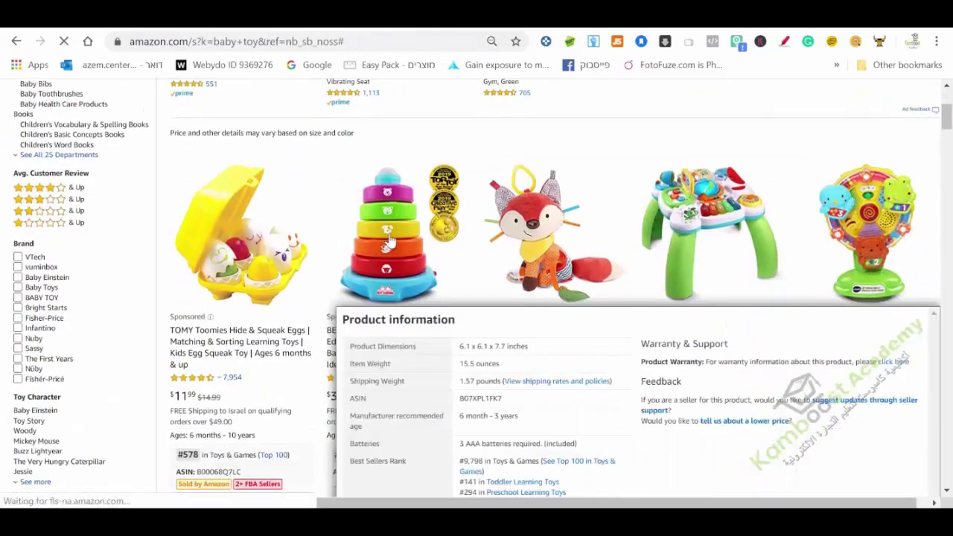